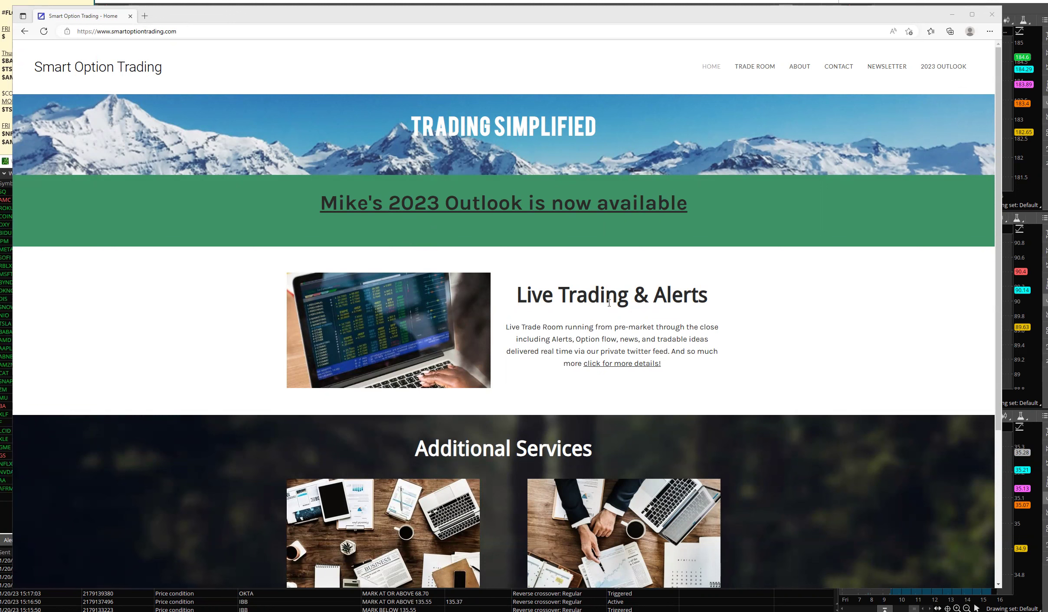
Open Mike's 2023 Outlook page, review the two pricing options and close the browser window
{"action": "left_click", "coordinate": [523, 210]}
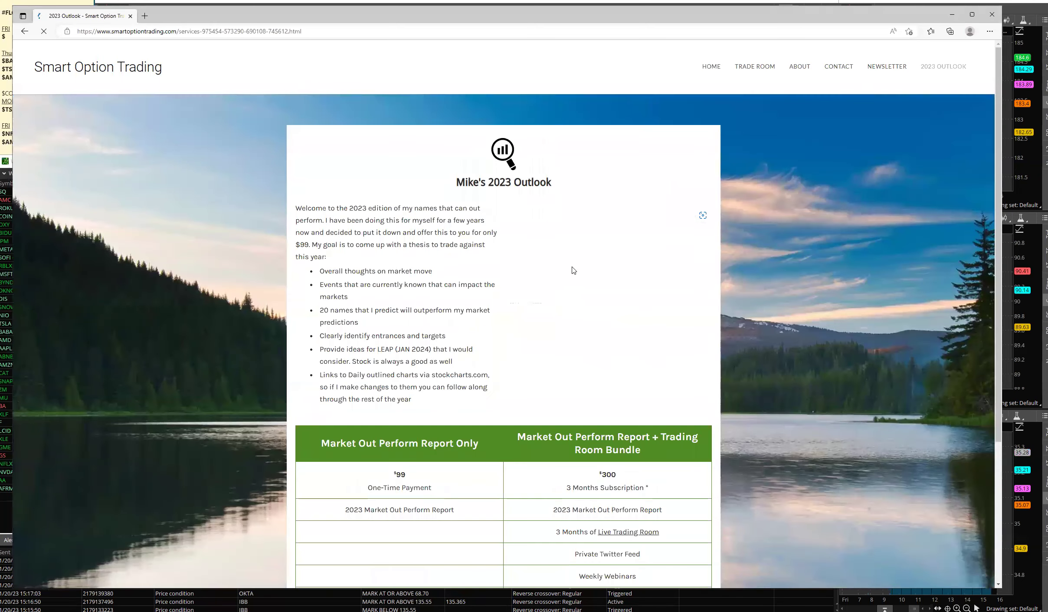
{"action": "scroll", "coordinate": [500, 320], "scroll_direction": "down", "scroll_amount": 4}
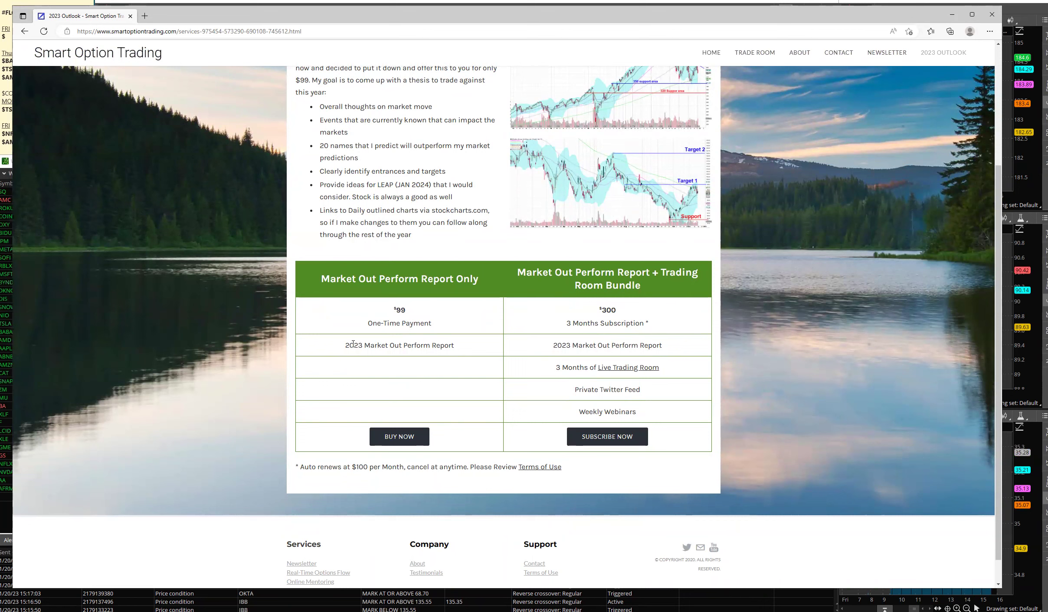
{"action": "left_click", "coordinate": [399, 363]}
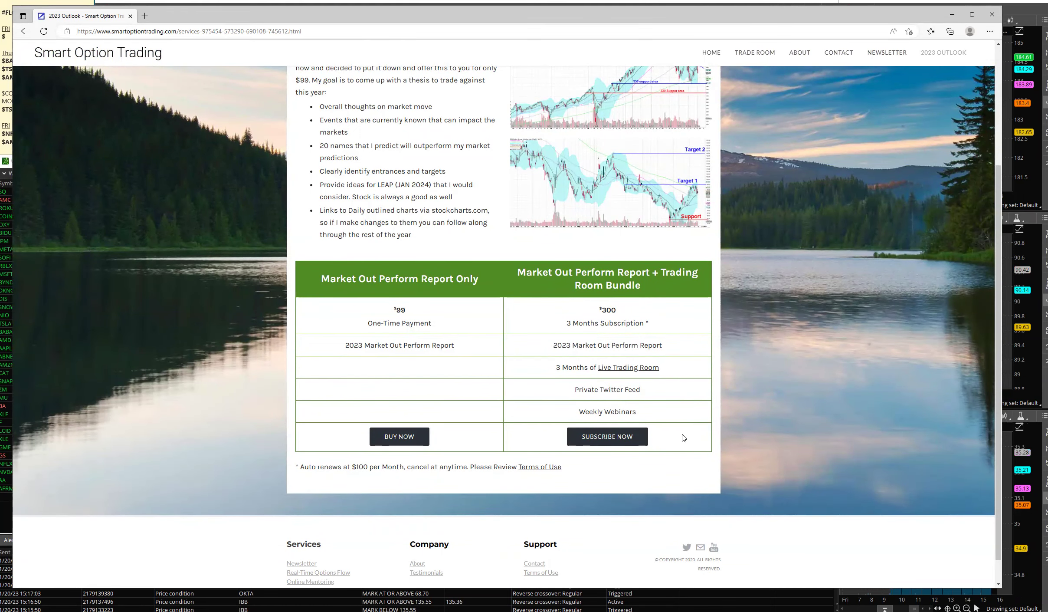
{"action": "left_click", "coordinate": [992, 16]}
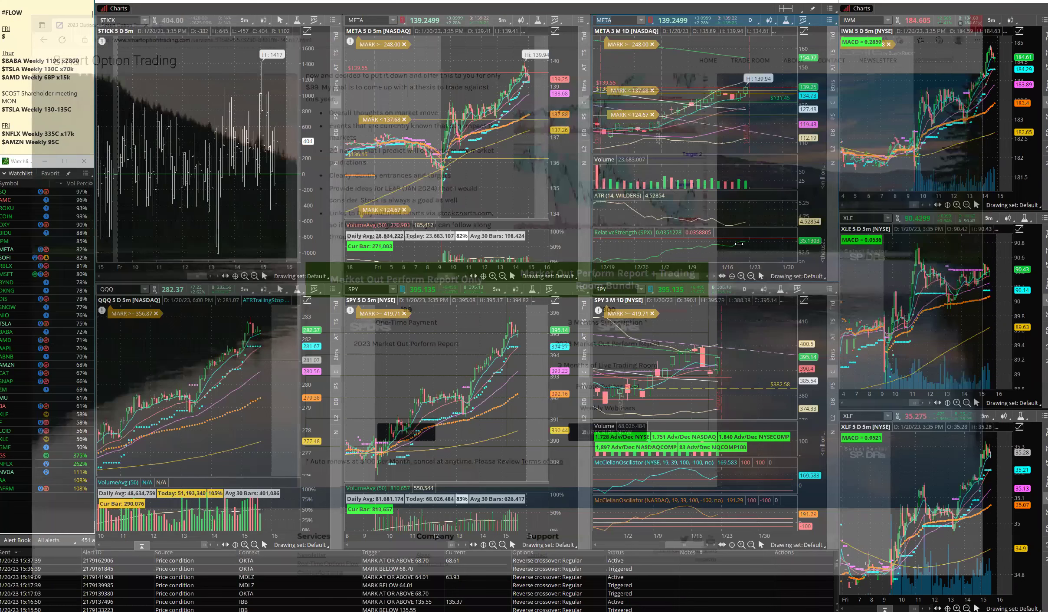
Maximize the SPY three-month daily chart and fit its full date range with Autozoom
{"action": "left_click", "coordinate": [830, 289]}
{"action": "left_click", "coordinate": [814, 429]}
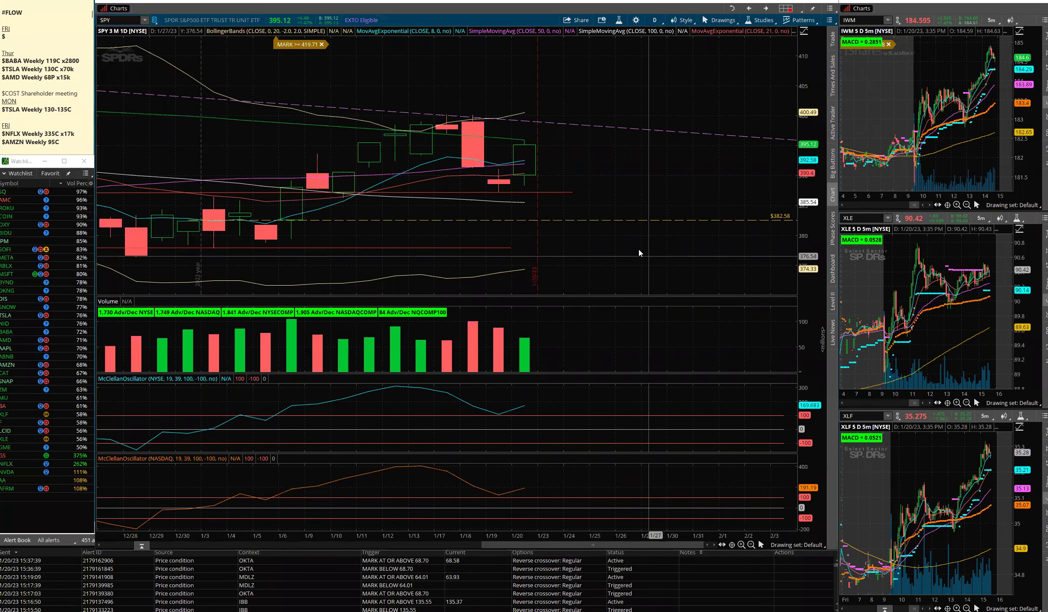
{"action": "right_click", "coordinate": [624, 246]}
{"action": "left_click", "coordinate": [642, 377]}
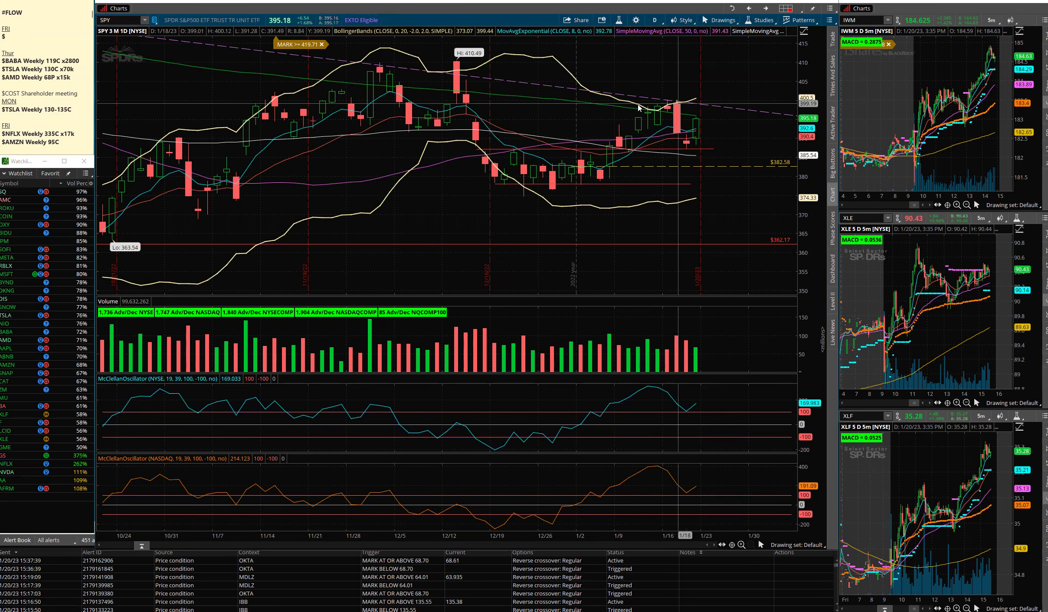
Show the SPY 5-day 5-minute chart at full range, zoom in on the January 18 sell-off, and apply Autozoom
{"action": "left_click", "coordinate": [749, 13]}
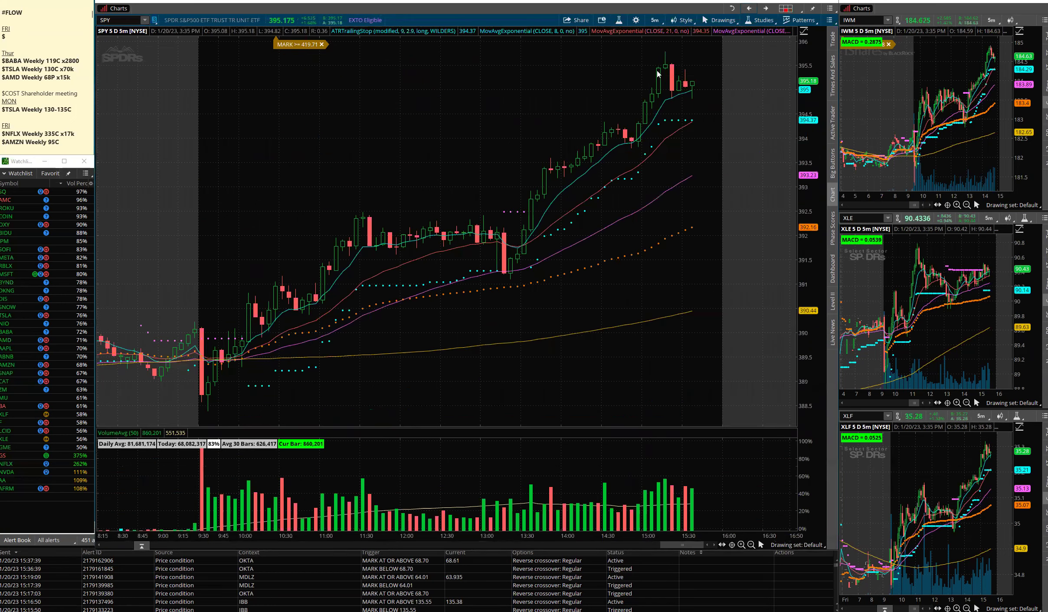
{"action": "right_click", "coordinate": [543, 88]}
{"action": "left_click", "coordinate": [559, 111]}
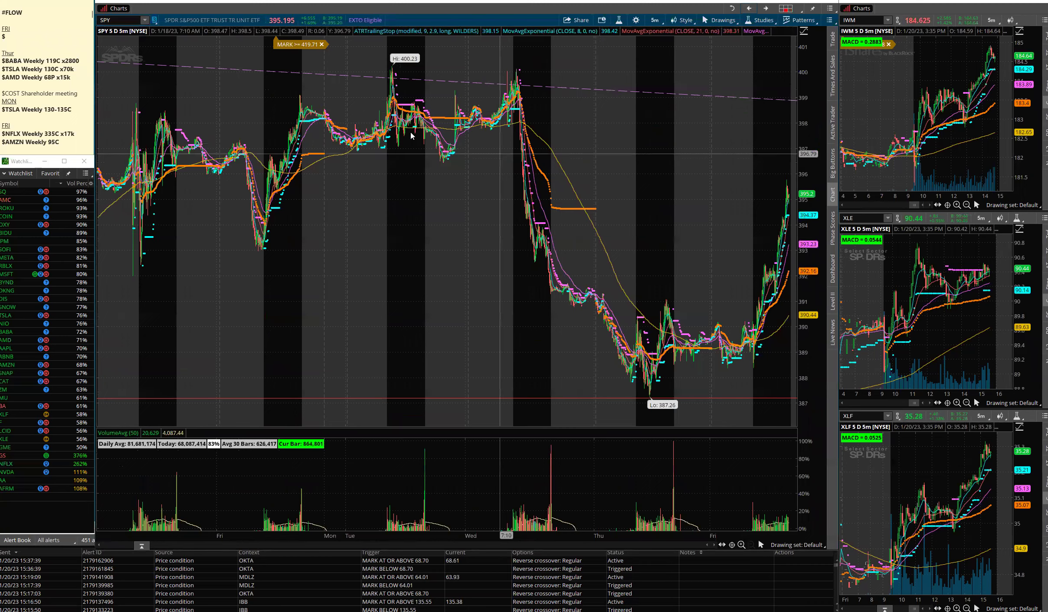
{"action": "left_click_drag", "start_coordinate": [320, 128], "coordinate": [609, 133]}
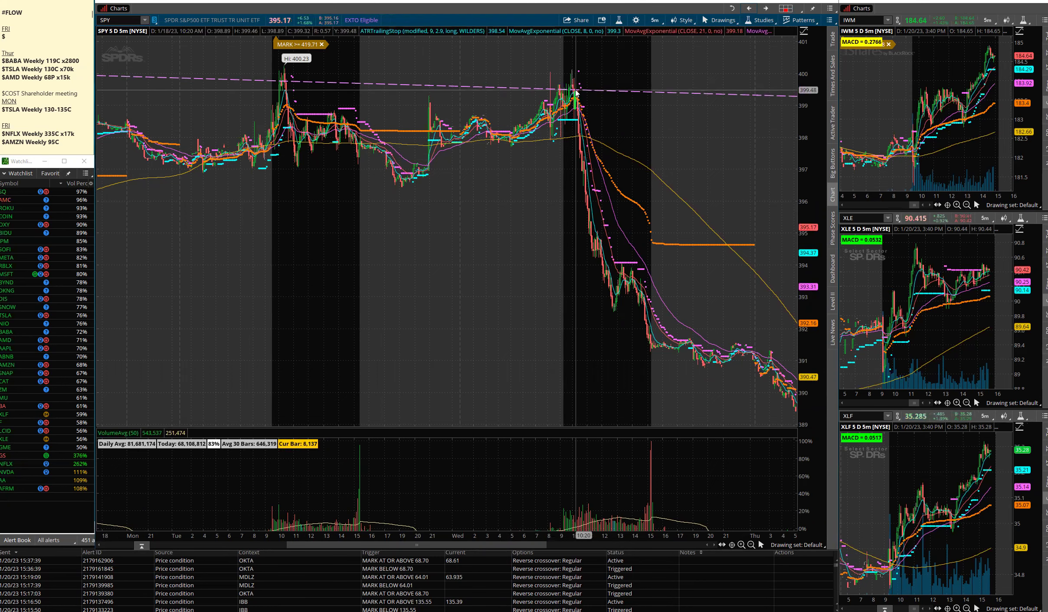
{"action": "left_click_drag", "start_coordinate": [556, 131], "coordinate": [737, 175]}
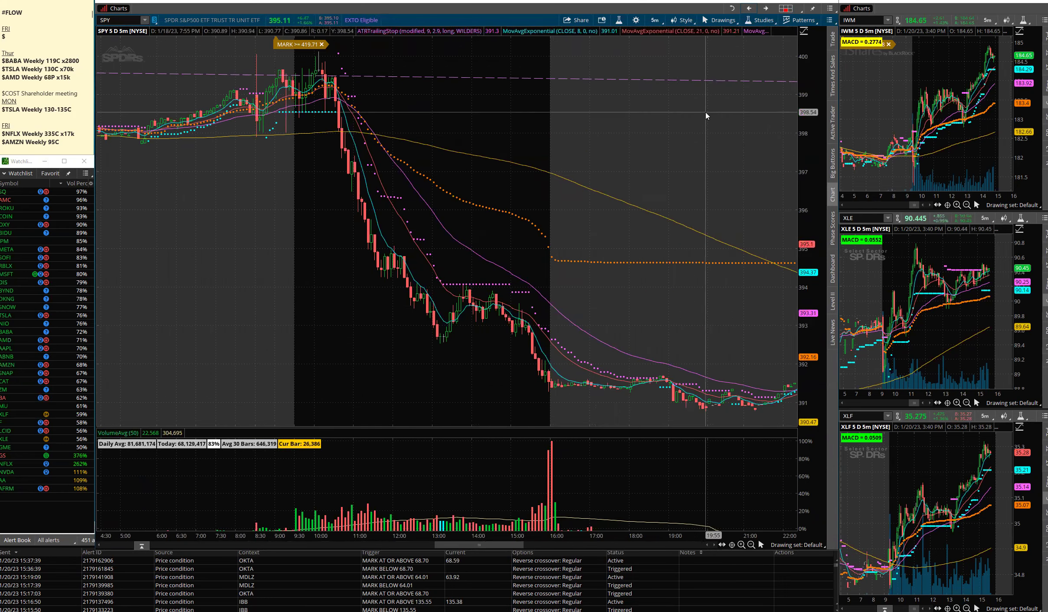
{"action": "right_click", "coordinate": [721, 114]}
{"action": "left_click", "coordinate": [738, 121]}
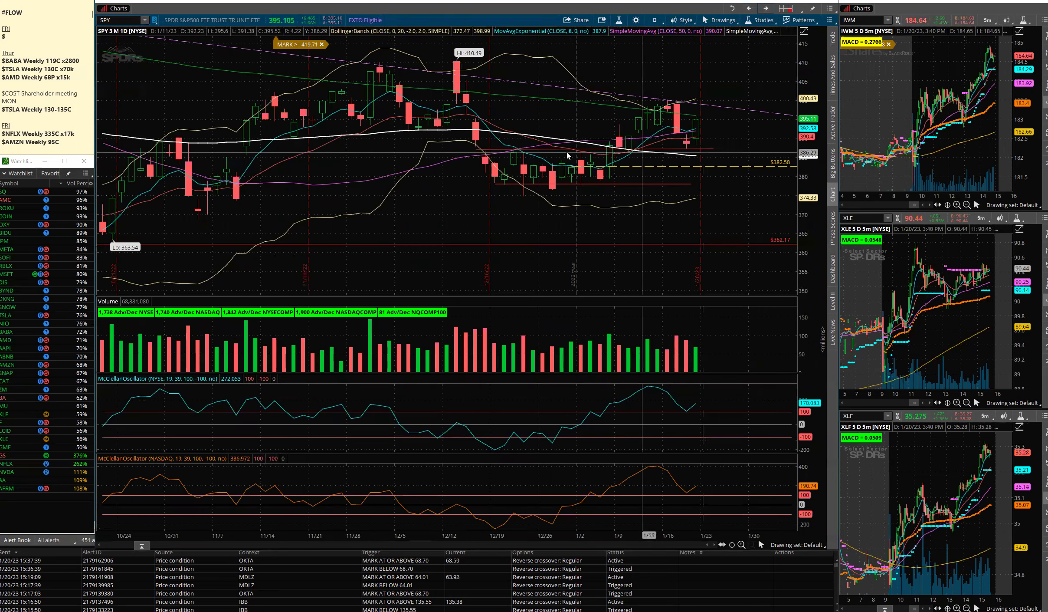
Zoom the SPY daily chart in on mid-December through January, apply Autozoom, and restore the multi-chart grid
{"action": "left_click_drag", "start_coordinate": [456, 156], "coordinate": [816, 161]}
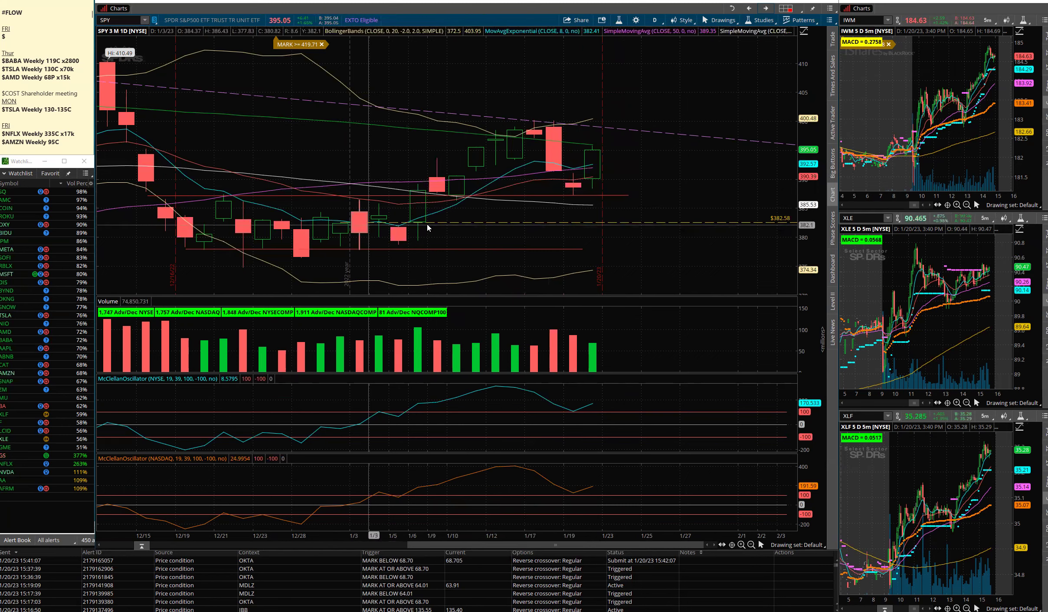
{"action": "right_click", "coordinate": [680, 101]}
{"action": "left_click", "coordinate": [739, 148]}
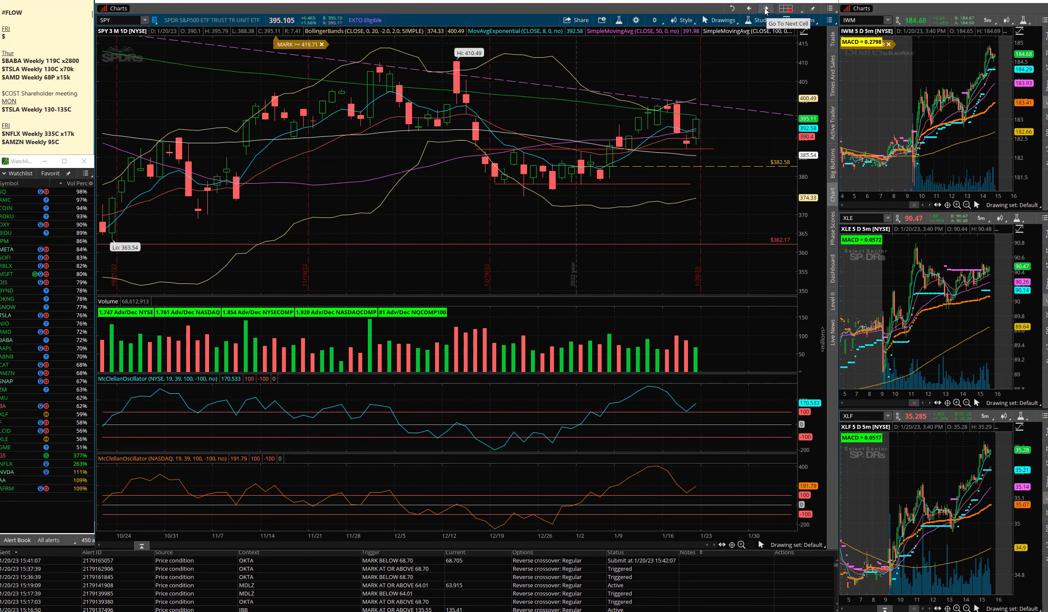
{"action": "left_click", "coordinate": [785, 8]}
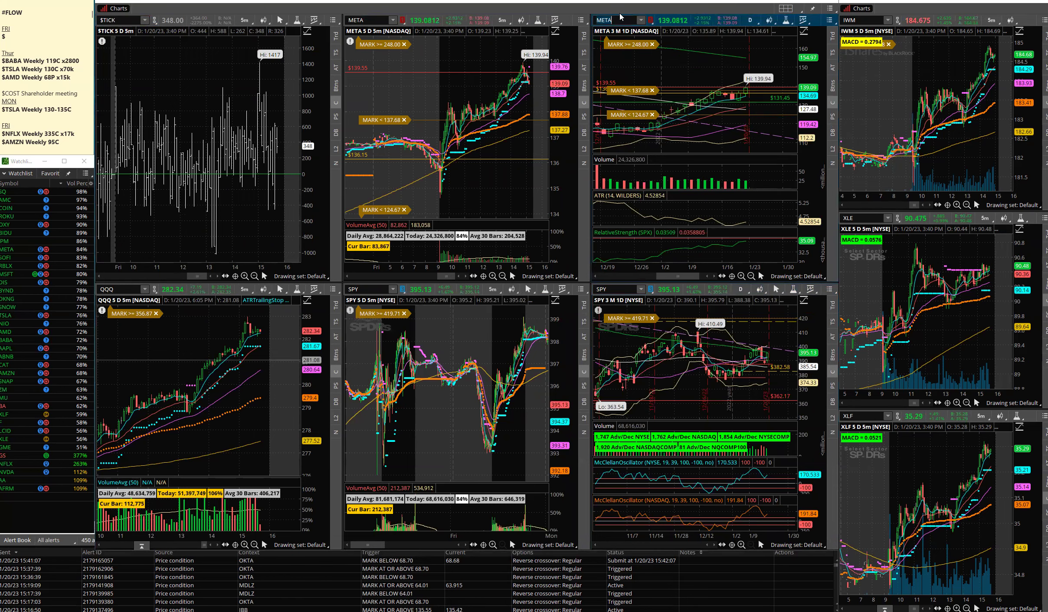
Load BABA in the META daily chart cell, then maximize the cell and apply Autozoom
{"action": "type", "text": "BABA"}
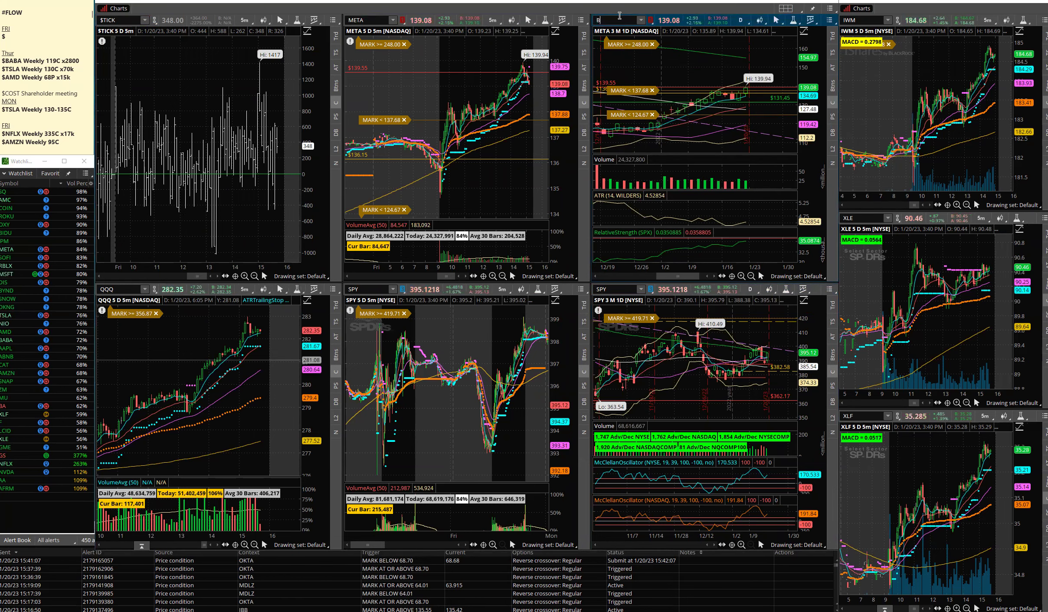
{"action": "key", "text": "Return"}
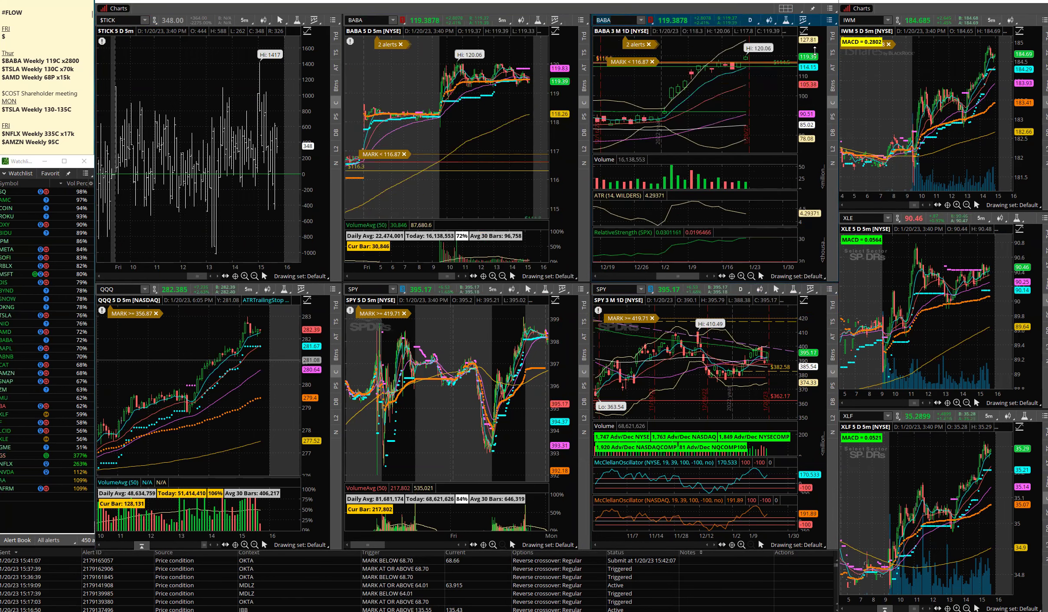
{"action": "left_click", "coordinate": [829, 21]}
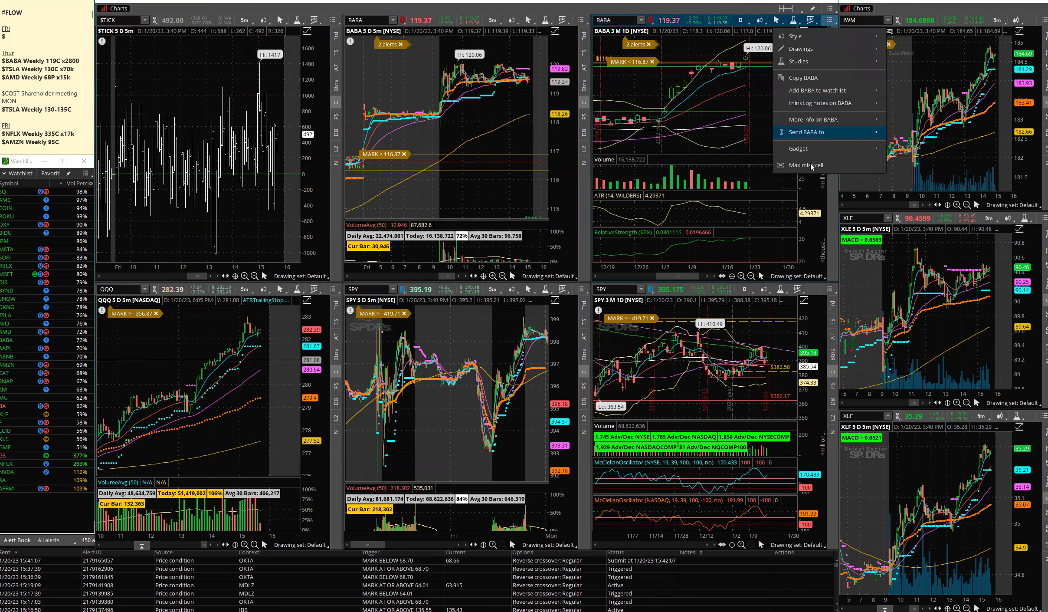
{"action": "left_click", "coordinate": [833, 152]}
{"action": "right_click", "coordinate": [678, 75]}
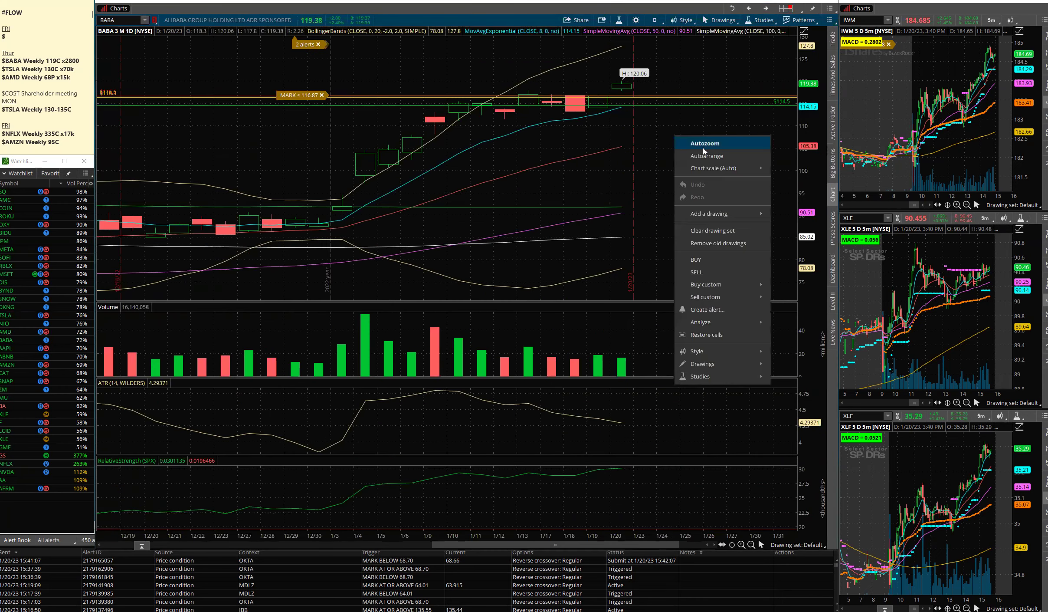
{"action": "left_click", "coordinate": [694, 96]}
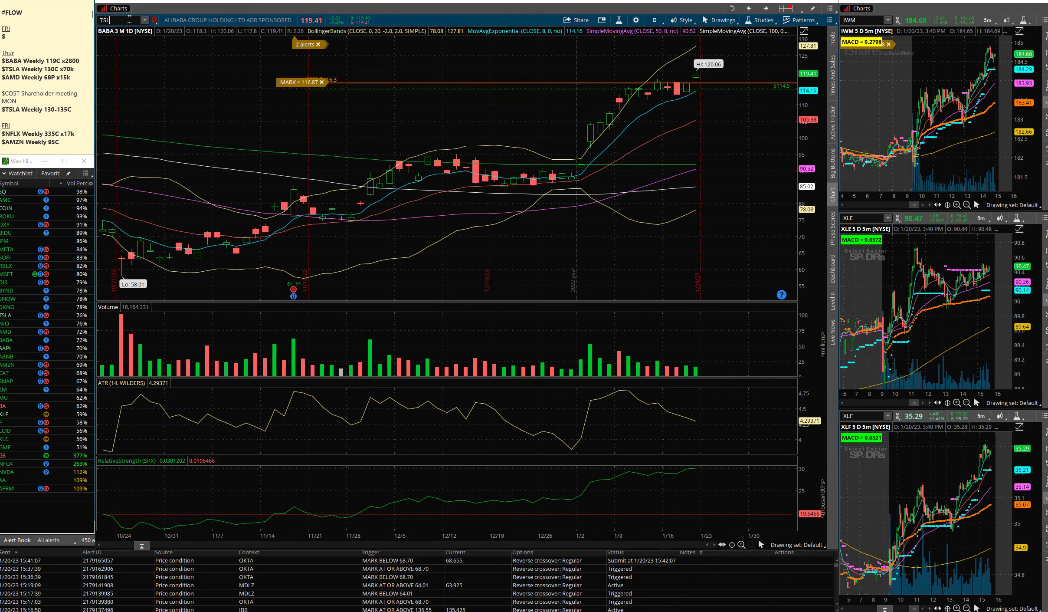
Bring up the daily chart for TSLA and after it META, widening META's view to its full three-month range
{"action": "type", "text": "A"}
{"action": "key", "text": "Return"}
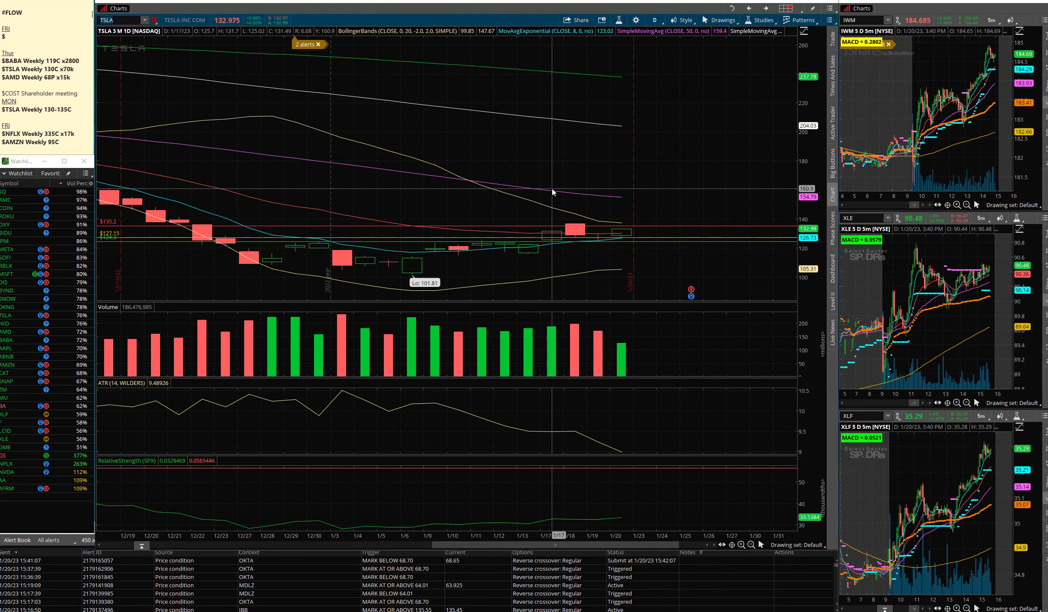
{"action": "type", "text": "META"}
{"action": "key", "text": "Return"}
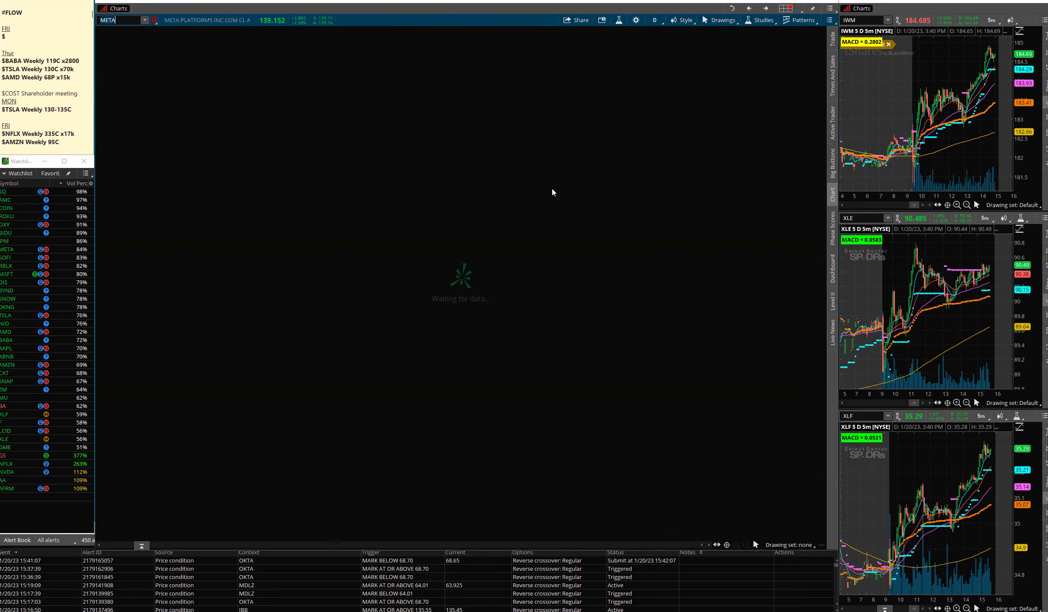
{"action": "scroll", "coordinate": [581, 118], "scroll_direction": "down", "scroll_amount": 3}
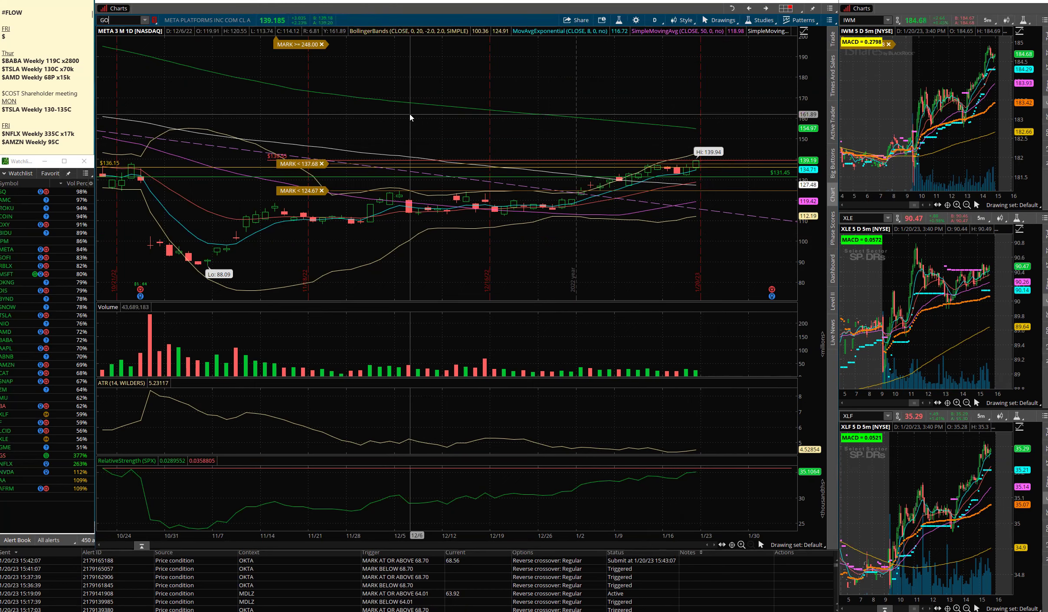
Load GOOGL in the maximized daily chart and fit its full range with Autozoom
{"action": "key", "text": "Return"}
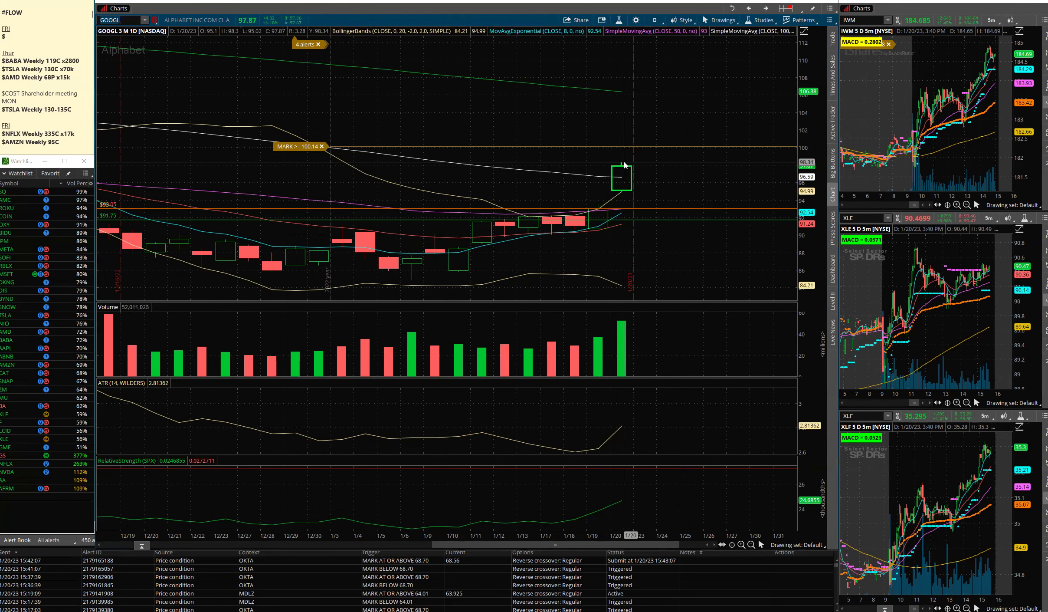
{"action": "right_click", "coordinate": [684, 169]}
{"action": "left_click", "coordinate": [715, 181]}
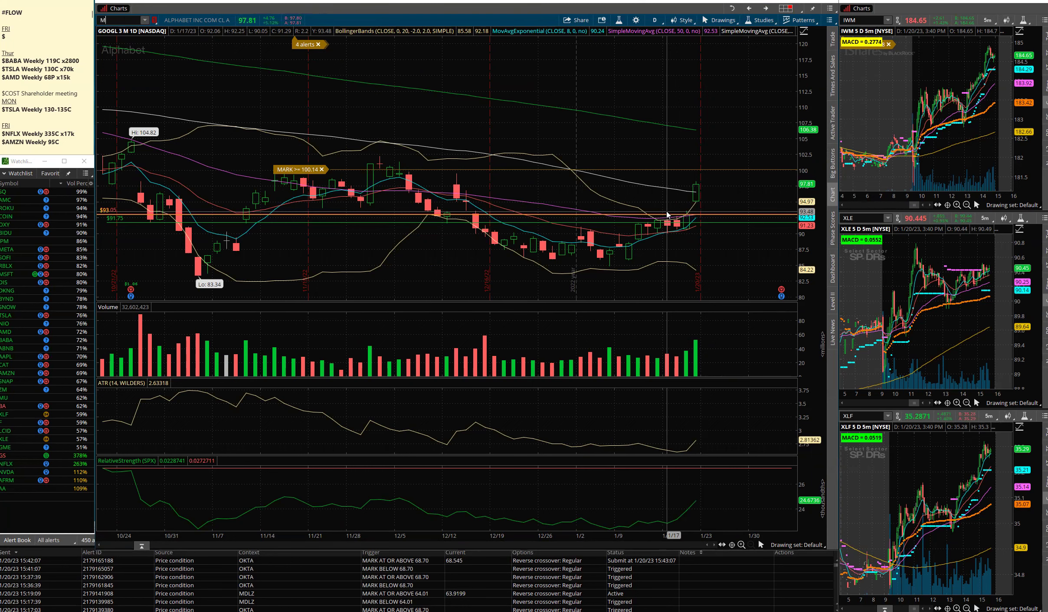
View the MSFT daily chart, followed by the NVDA daily chart
{"action": "type", "text": "SFT"}
{"action": "key", "text": "Return"}
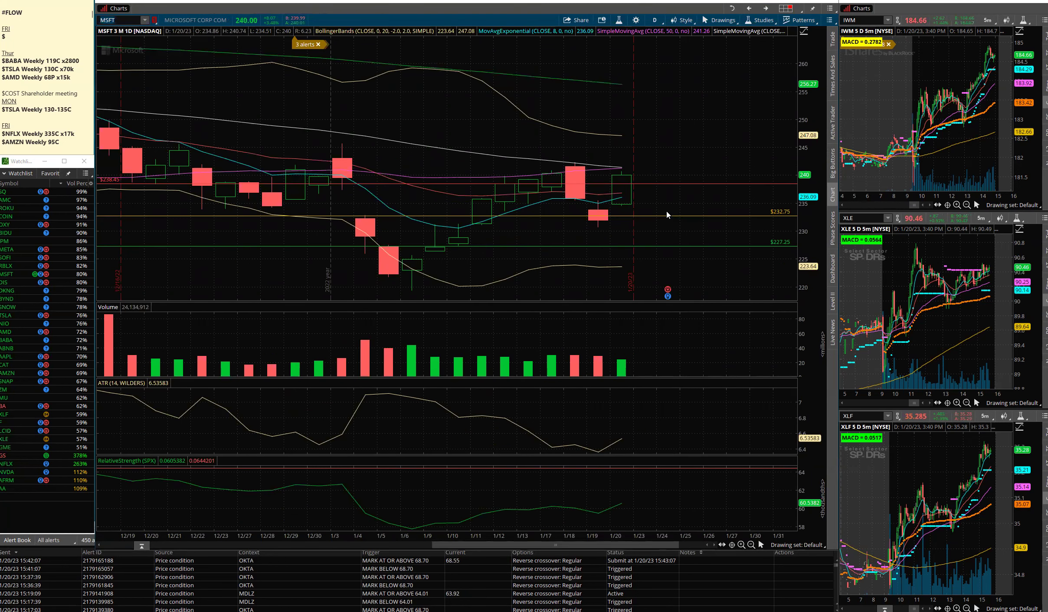
{"action": "key", "text": "Return"}
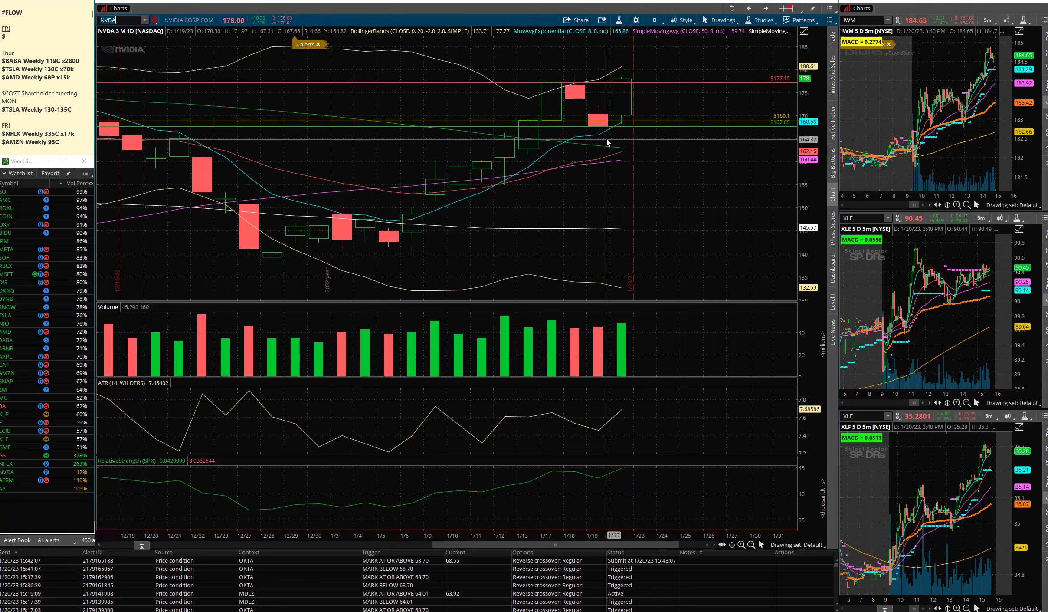
View the AAPL daily chart, followed by the SQ daily chart
{"action": "type", "text": "A"}
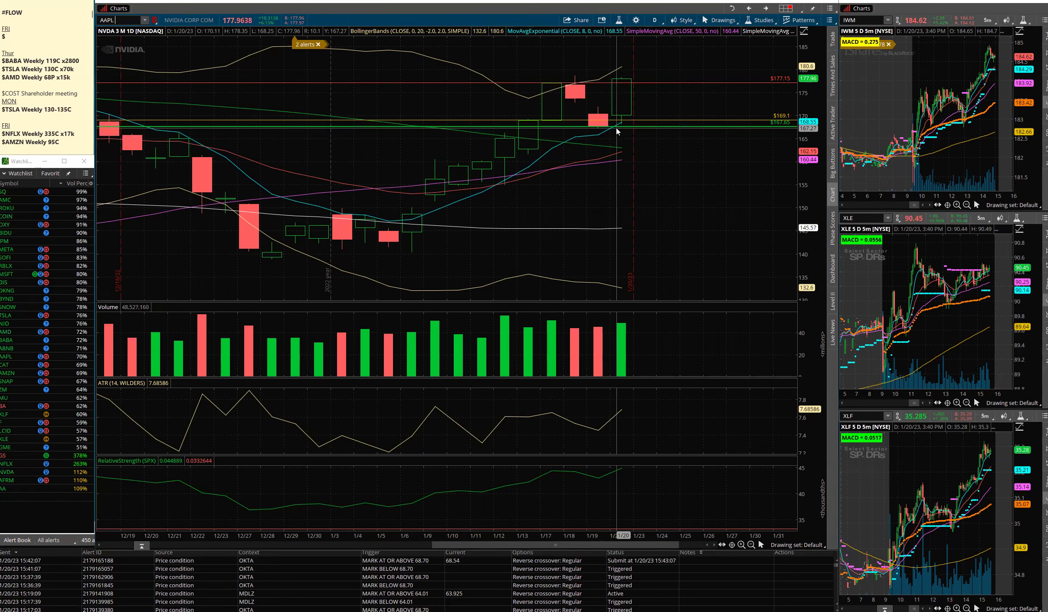
{"action": "type", "text": "APL"}
{"action": "key", "text": "Return"}
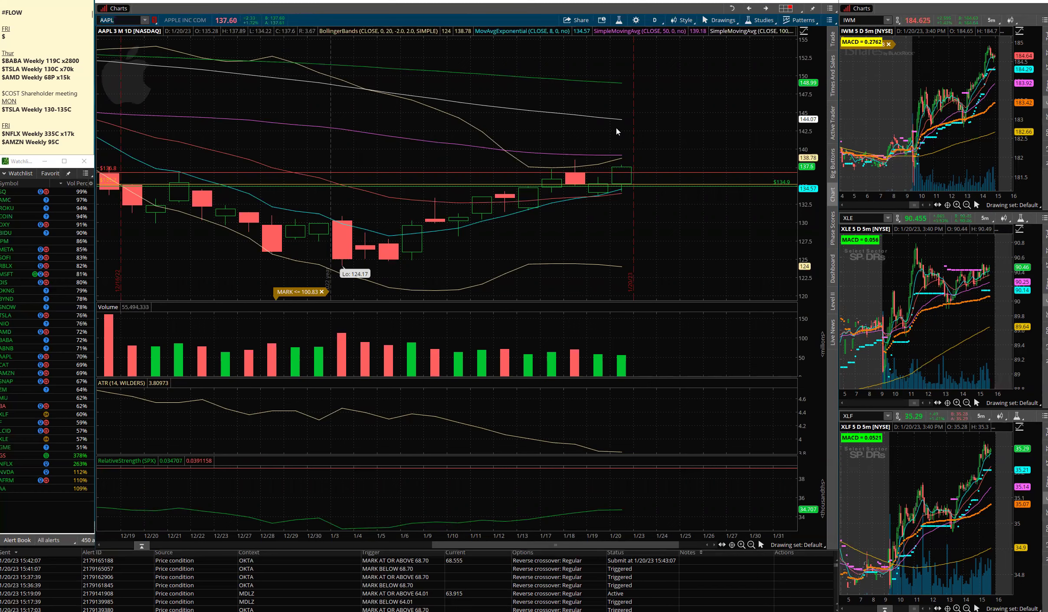
{"action": "type", "text": "SQ"}
{"action": "key", "text": "Return"}
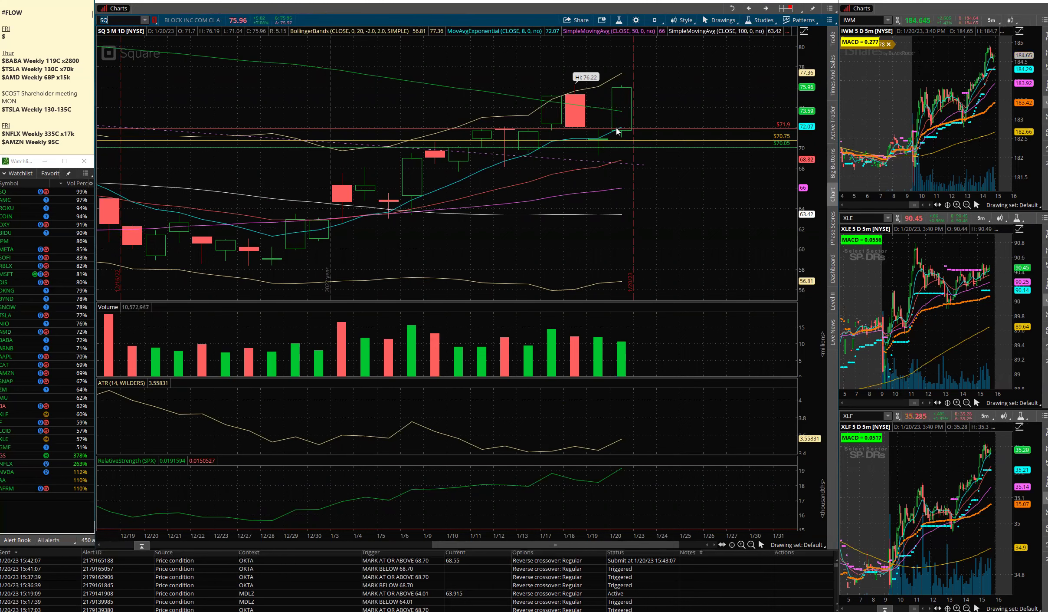
Load NFLX in the maximized daily chart and restore the multi-chart grid
{"action": "type", "text": "N"}
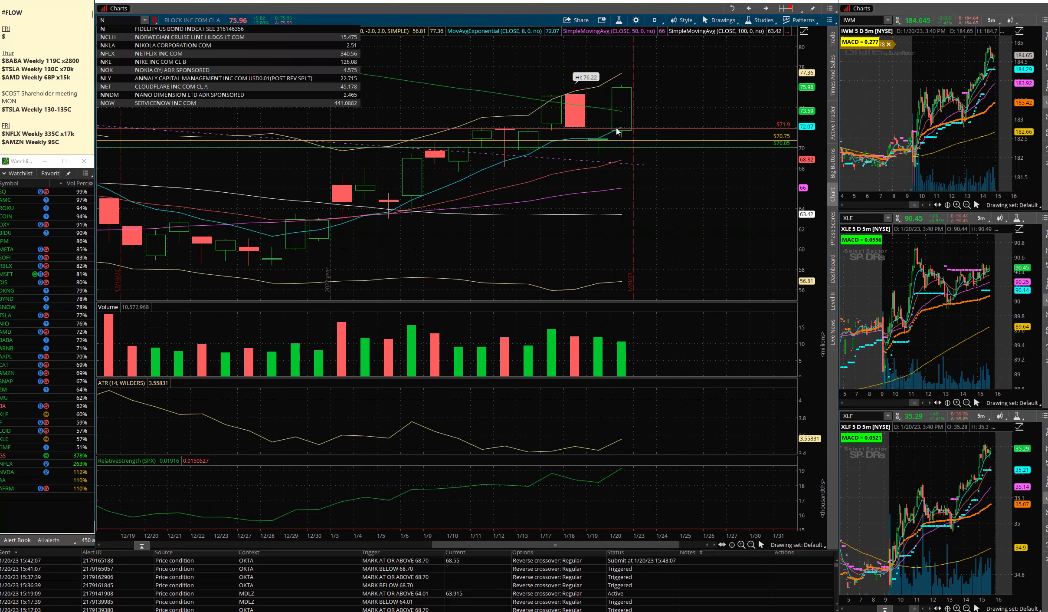
{"action": "type", "text": "FLX"}
{"action": "key", "text": "Return"}
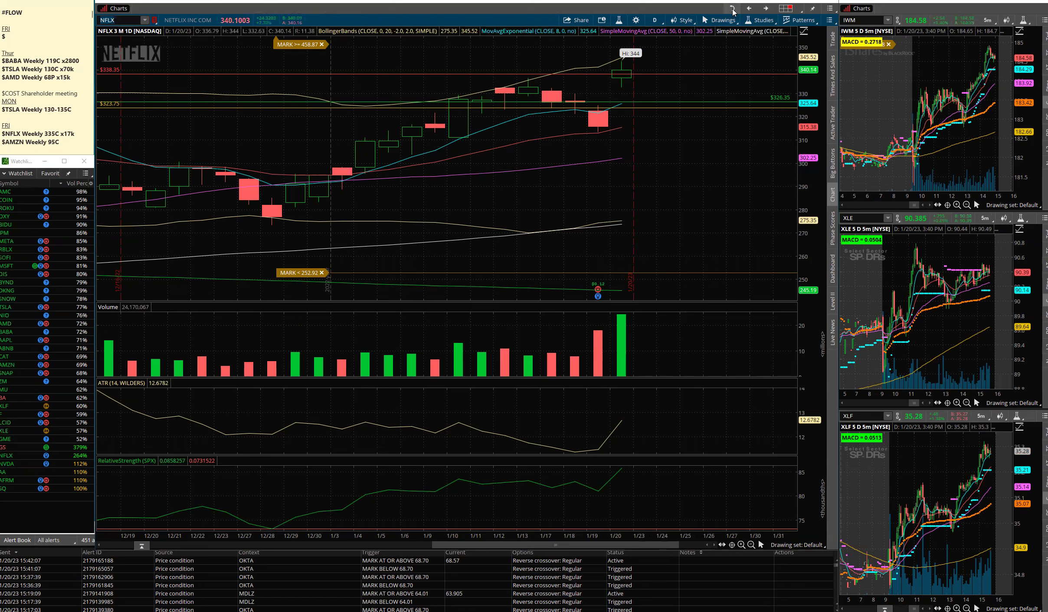
{"action": "double_click", "coordinate": [663, 145]}
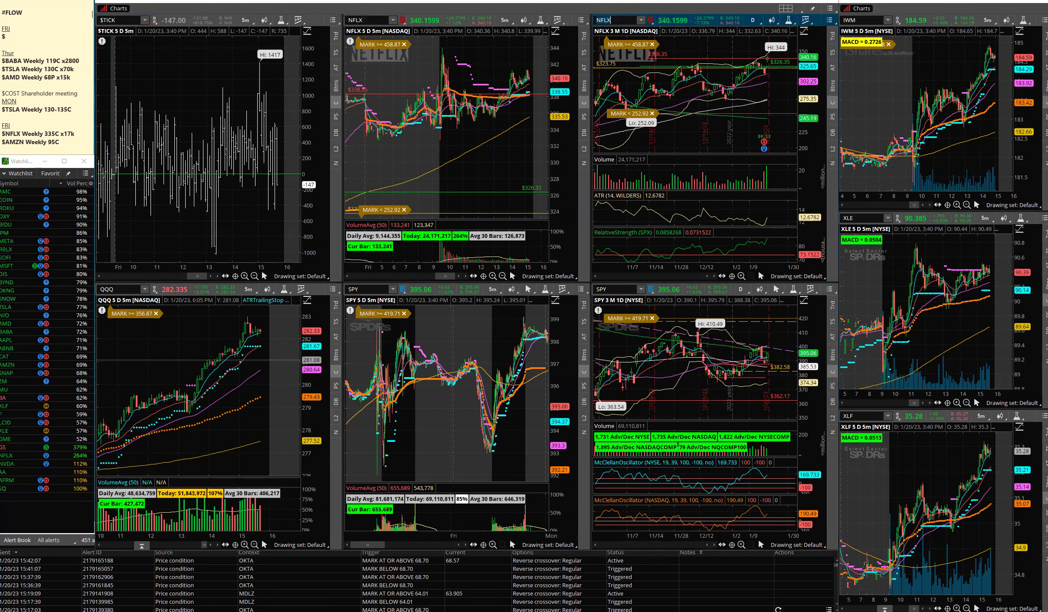